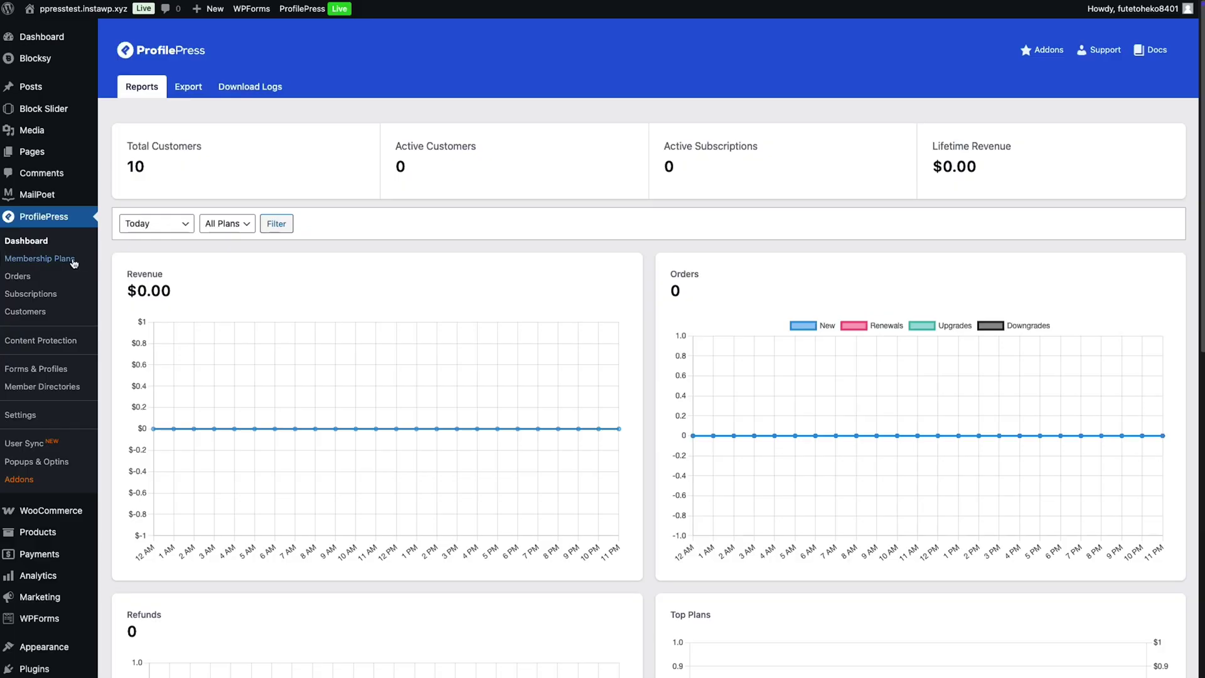
Keep the Sample plan's billing frequency at Monthly after reviewing the frequency choices
{"action": "left_click", "coordinate": [73, 262]}
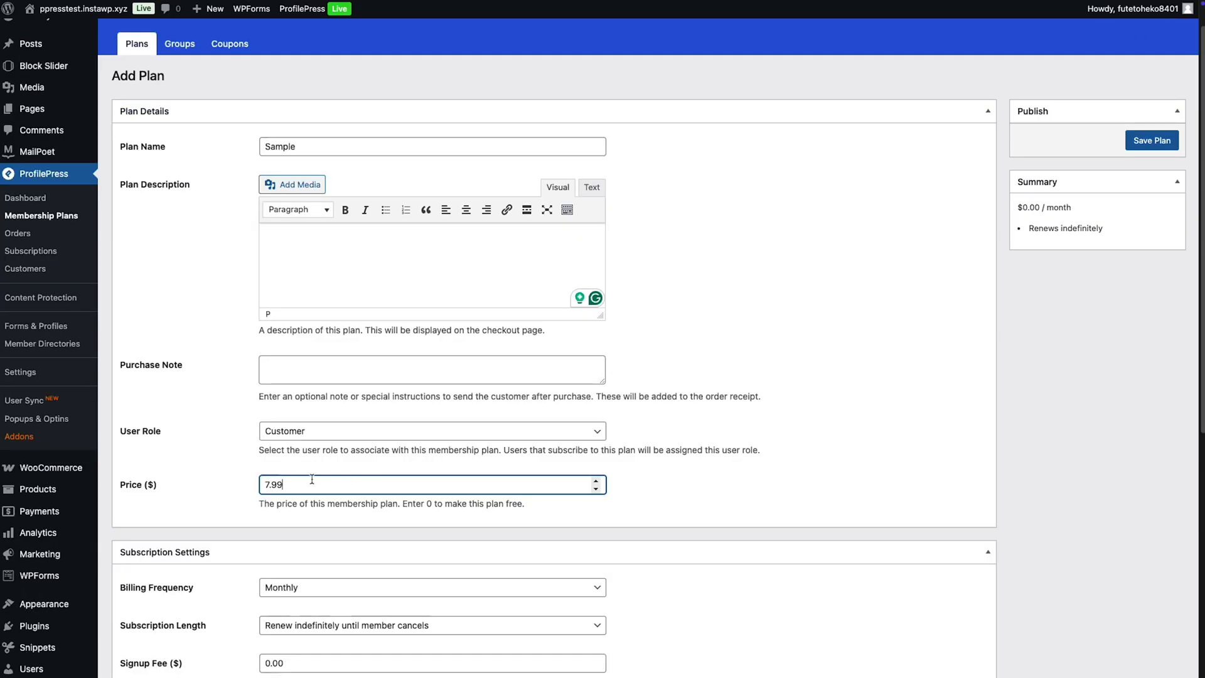
{"action": "scroll", "coordinate": [312, 480], "scroll_direction": "down", "scroll_amount": 3}
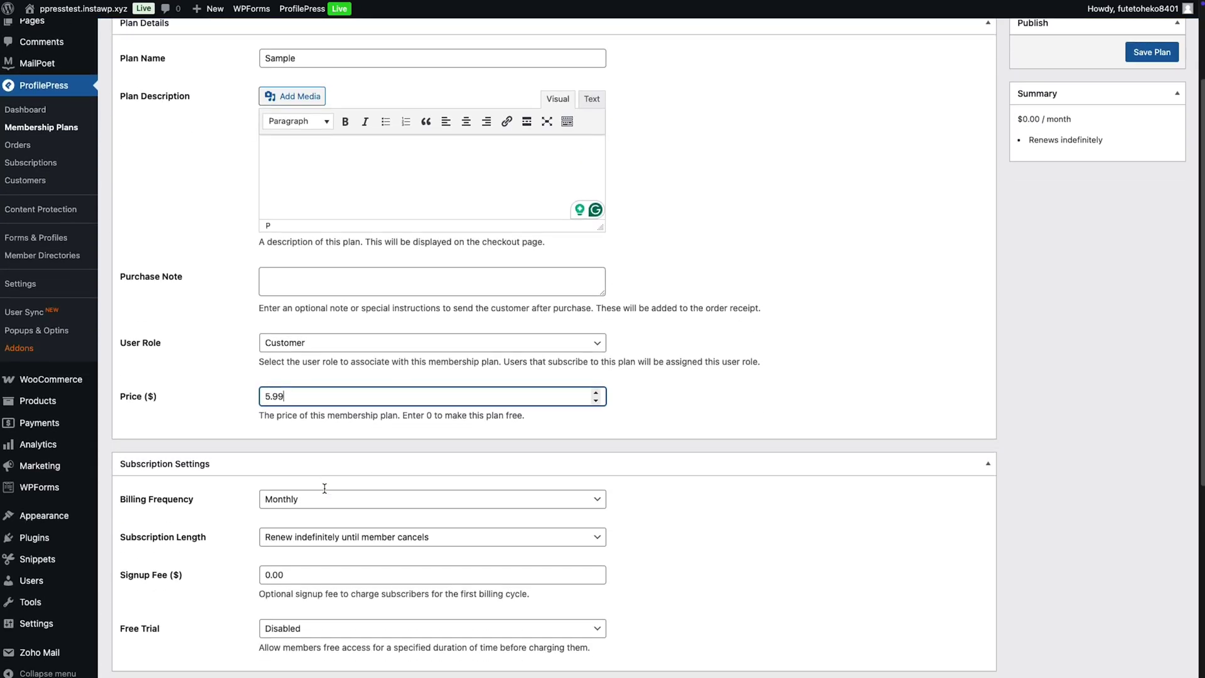
{"action": "left_click", "coordinate": [340, 486]}
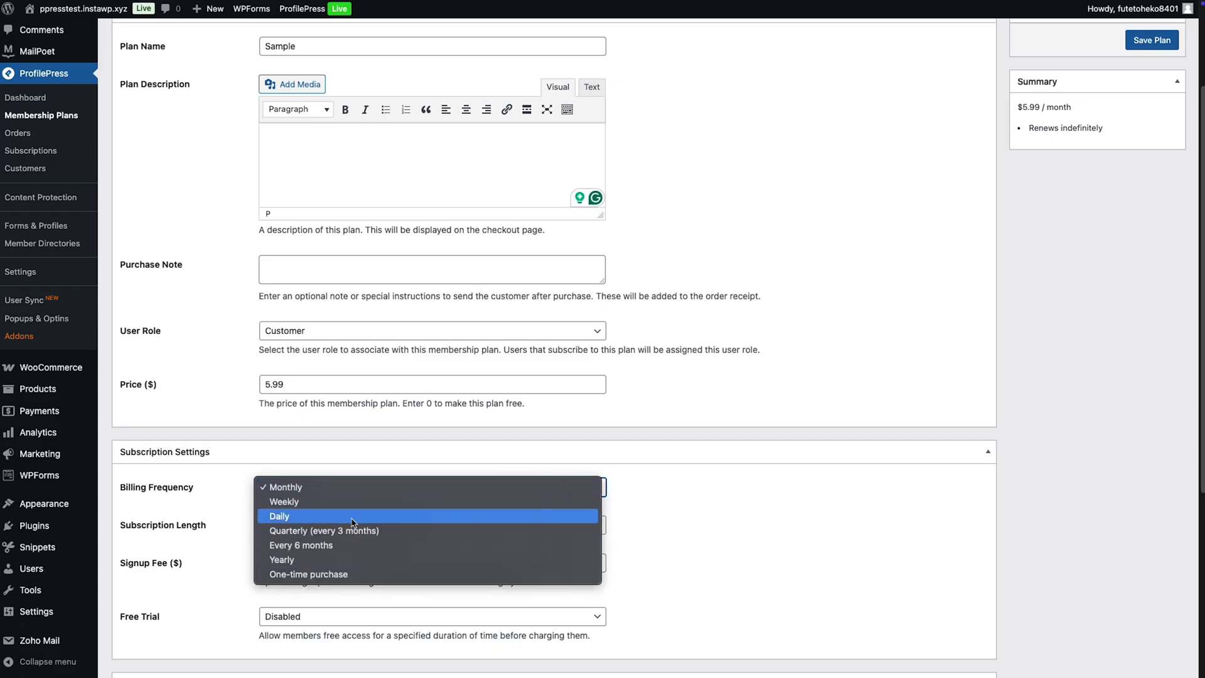
{"action": "left_click", "coordinate": [334, 466]}
{"action": "scroll", "coordinate": [334, 470], "scroll_direction": "down", "scroll_amount": 2}
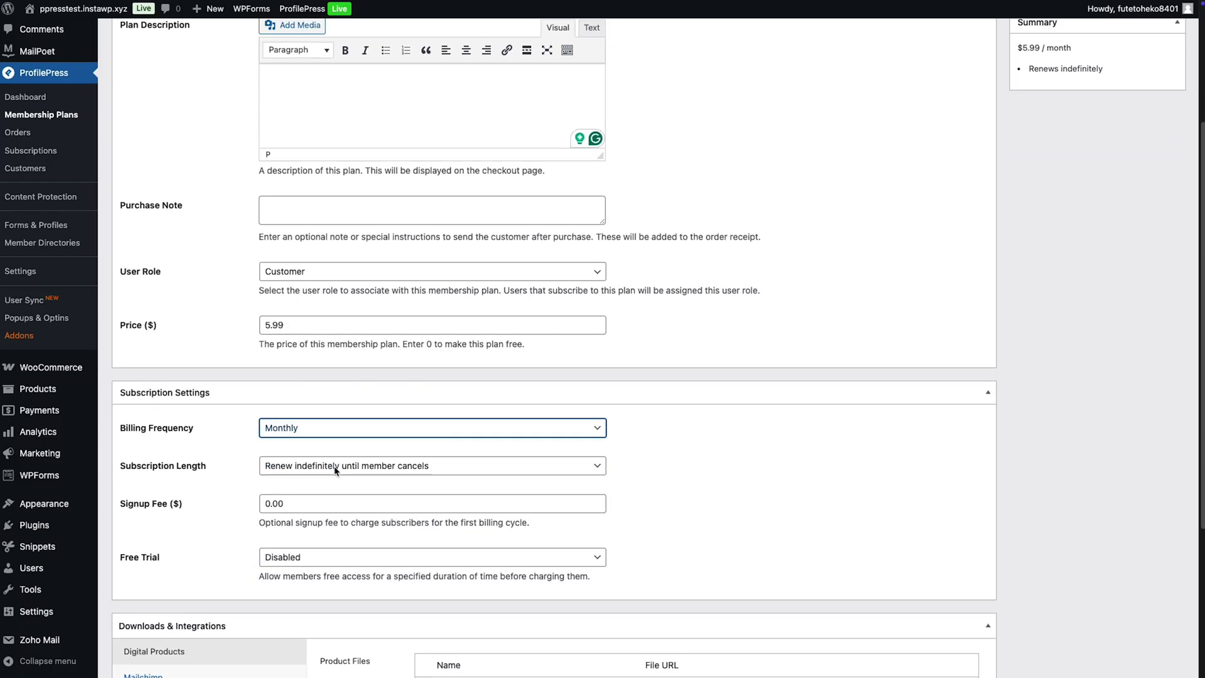
{"action": "scroll", "coordinate": [338, 468], "scroll_direction": "down", "scroll_amount": 5}
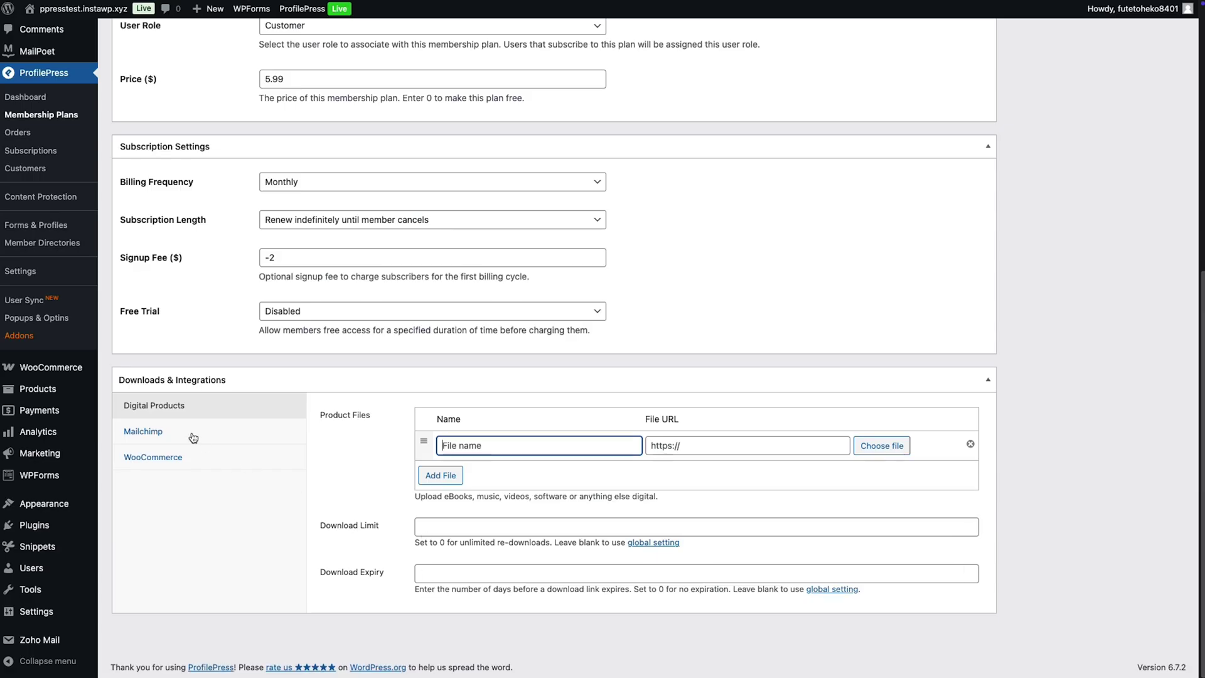
{"action": "scroll", "coordinate": [208, 233], "scroll_direction": "up", "scroll_amount": 10}
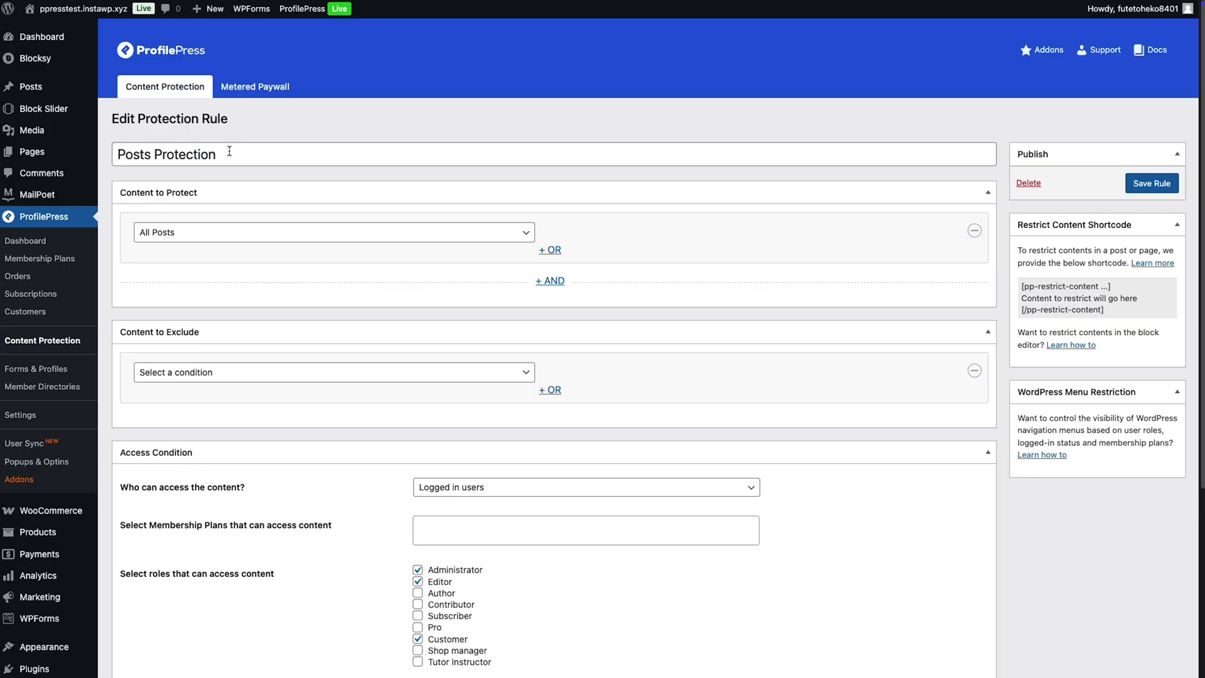
{"action": "scroll", "coordinate": [226, 189], "scroll_direction": "down", "scroll_amount": 1}
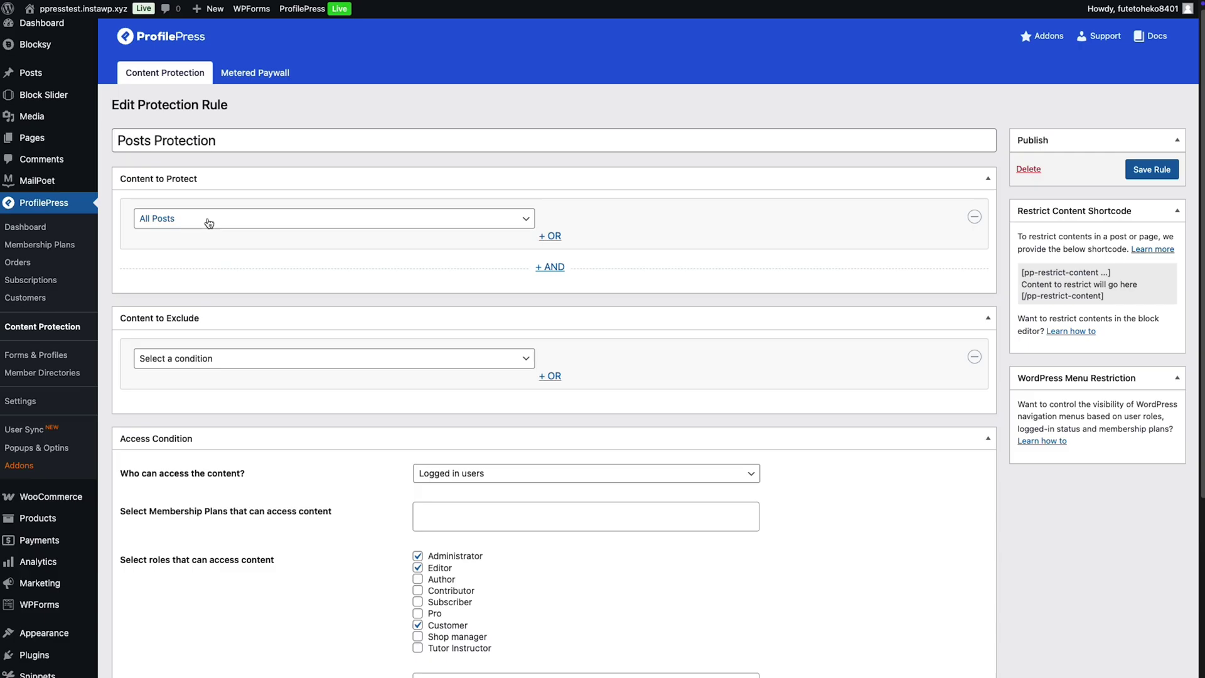
Review the content-to-protect, content-to-exclude and no-access behaviour choices without changing them
{"action": "left_click", "coordinate": [209, 223]}
{"action": "scroll", "coordinate": [217, 466], "scroll_direction": "down", "scroll_amount": 2}
{"action": "scroll", "coordinate": [226, 471], "scroll_direction": "down", "scroll_amount": 2}
{"action": "scroll", "coordinate": [248, 476], "scroll_direction": "down", "scroll_amount": 1}
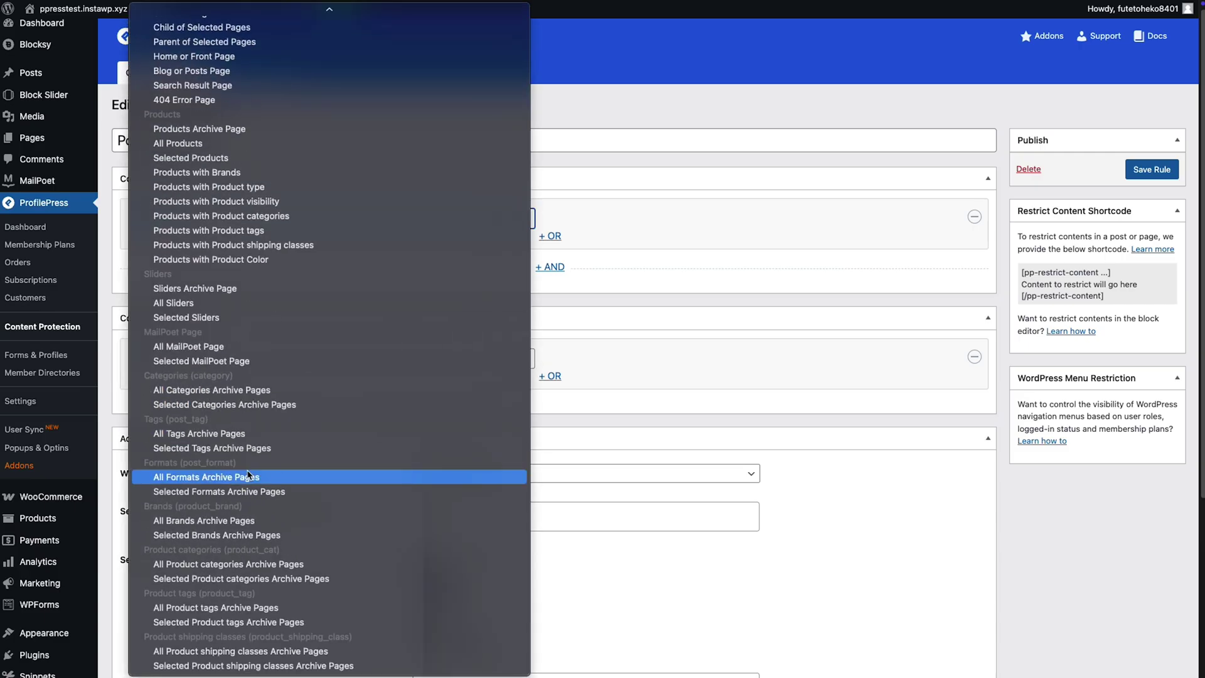
{"action": "key", "text": "Escape"}
{"action": "left_click", "coordinate": [270, 326]}
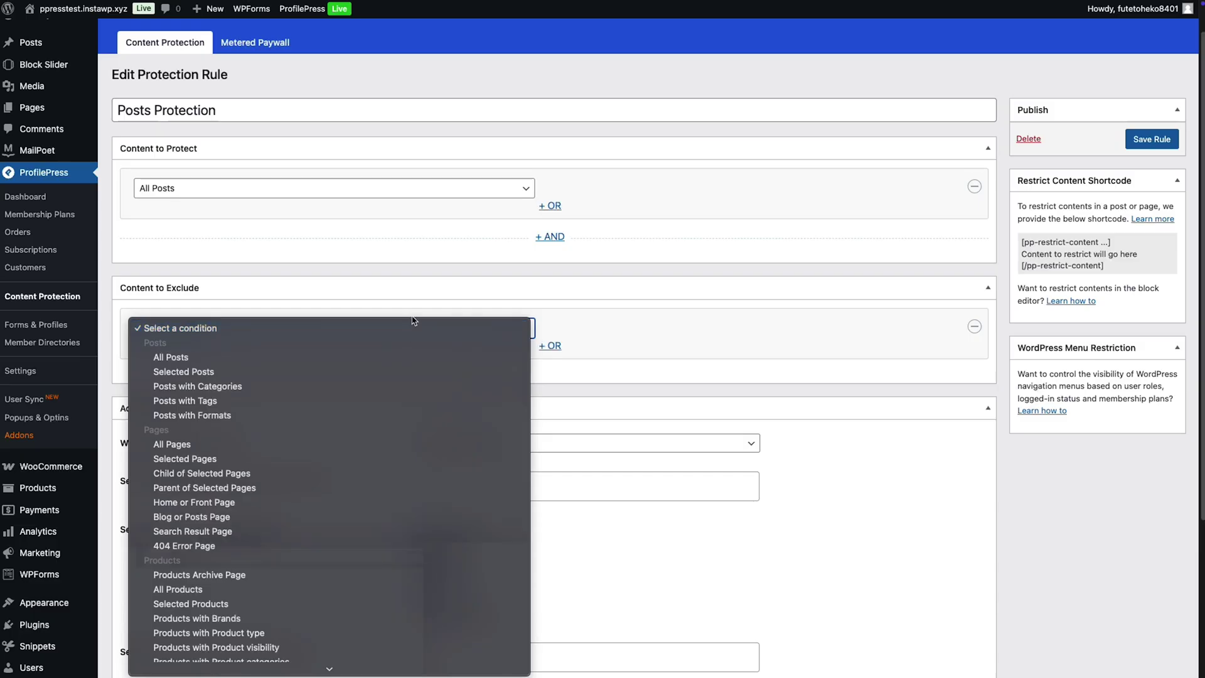
{"action": "scroll", "coordinate": [462, 511], "scroll_direction": "down", "scroll_amount": 5}
{"action": "left_click", "coordinate": [474, 491]}
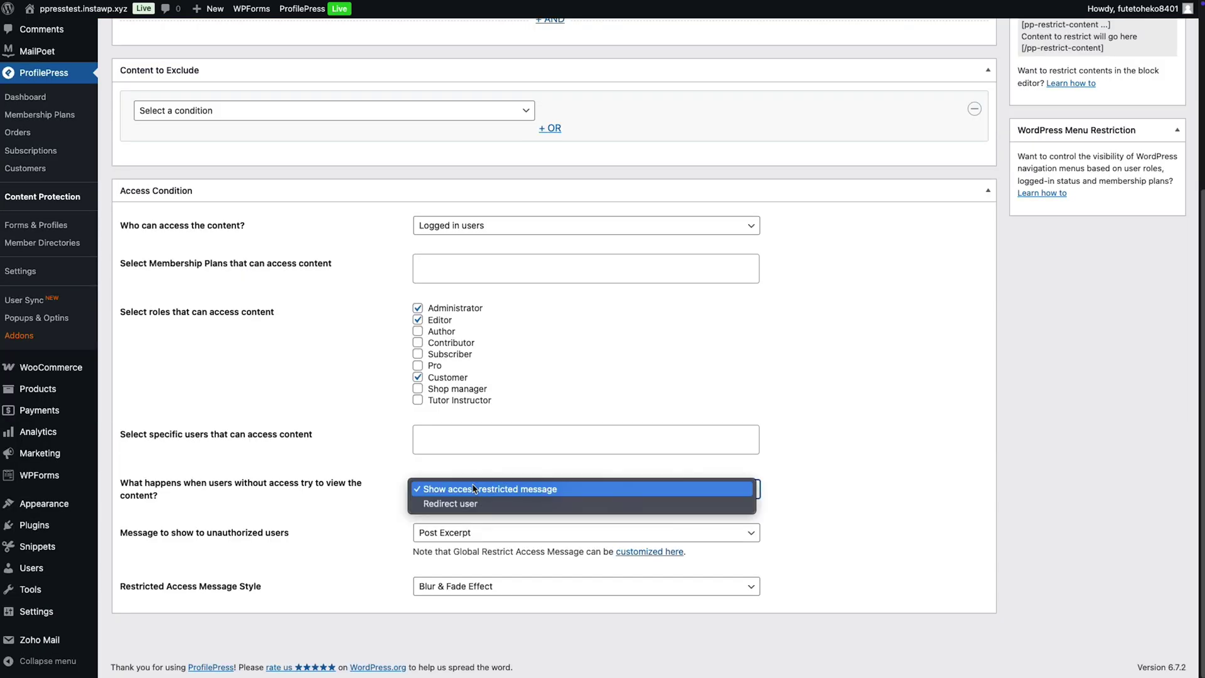
{"action": "left_click", "coordinate": [363, 465]}
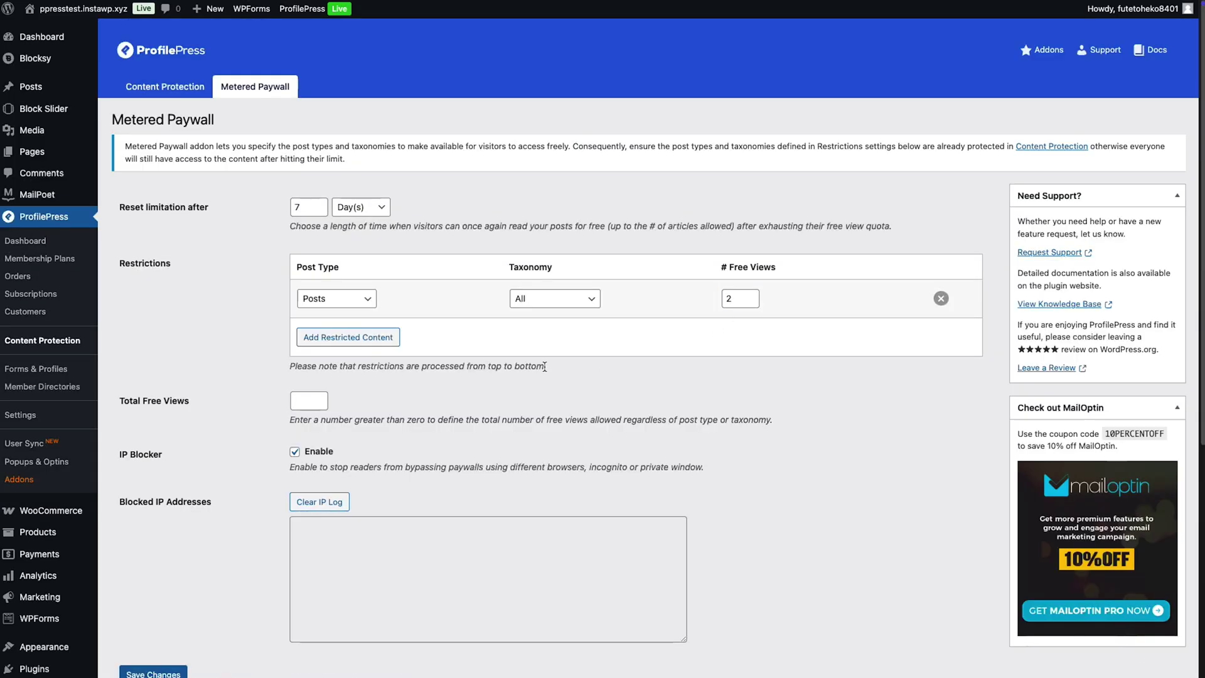
Keep Posts as the restricted post type and review its taxonomy choices
{"action": "left_click", "coordinate": [371, 297]}
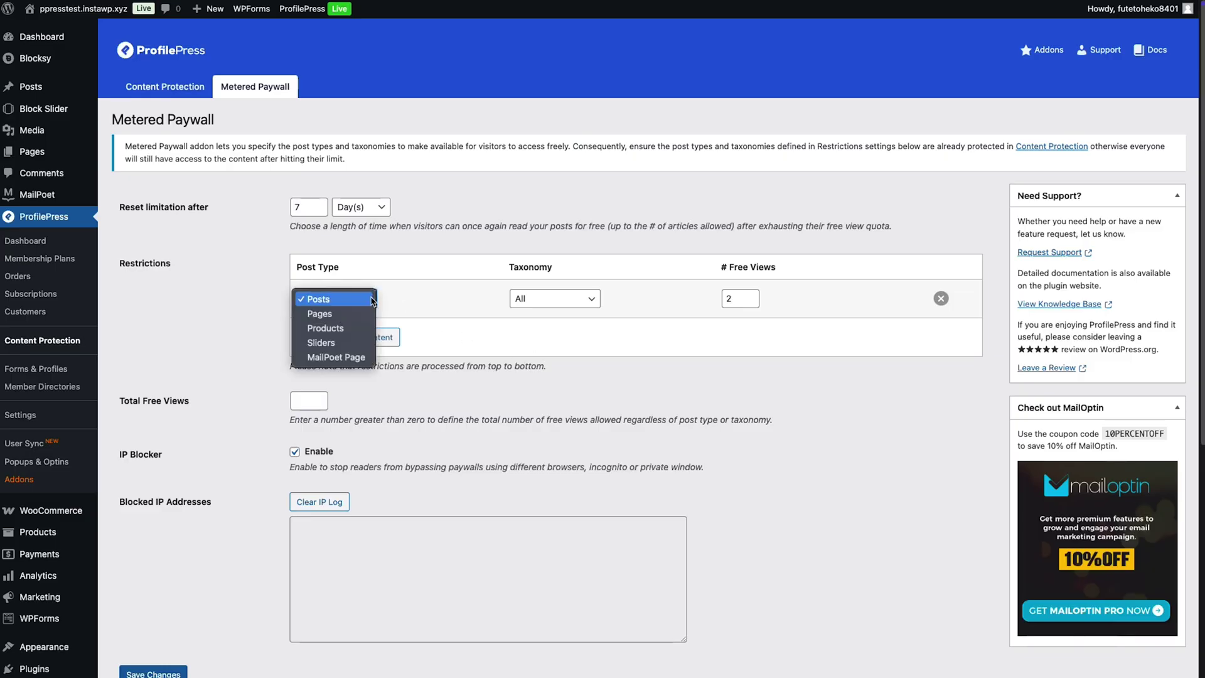
{"action": "left_click", "coordinate": [445, 314]}
{"action": "left_click", "coordinate": [592, 302]}
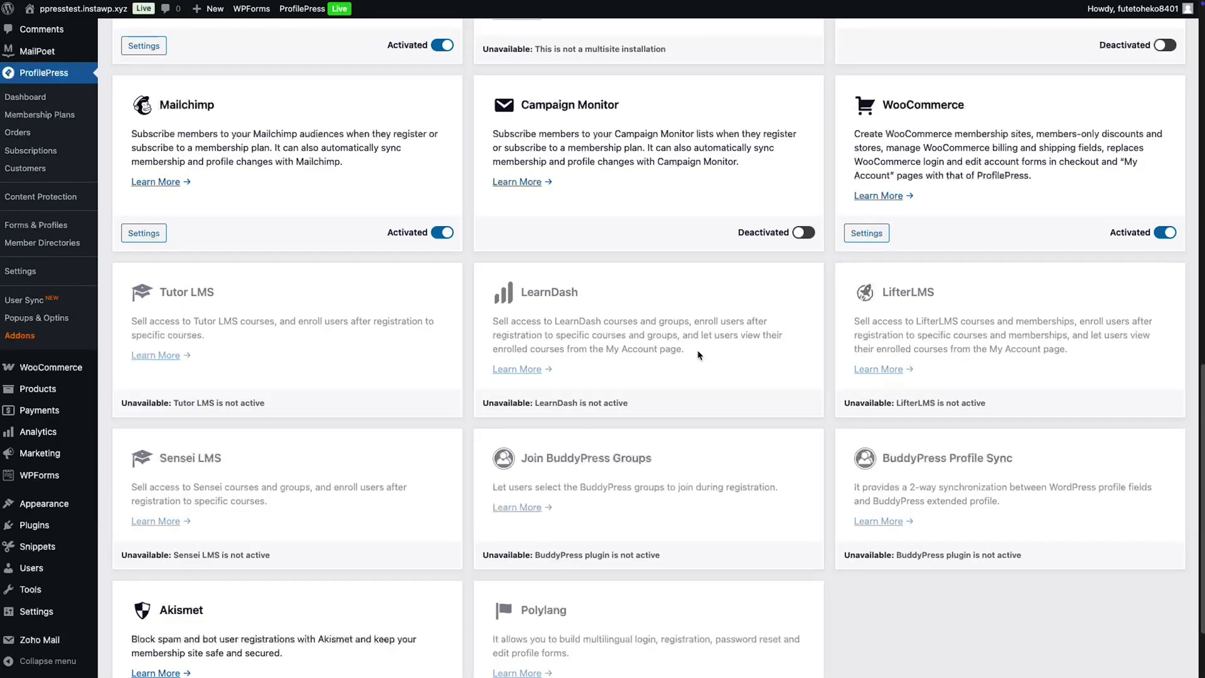
{"action": "scroll", "coordinate": [699, 355], "scroll_direction": "down", "scroll_amount": 2}
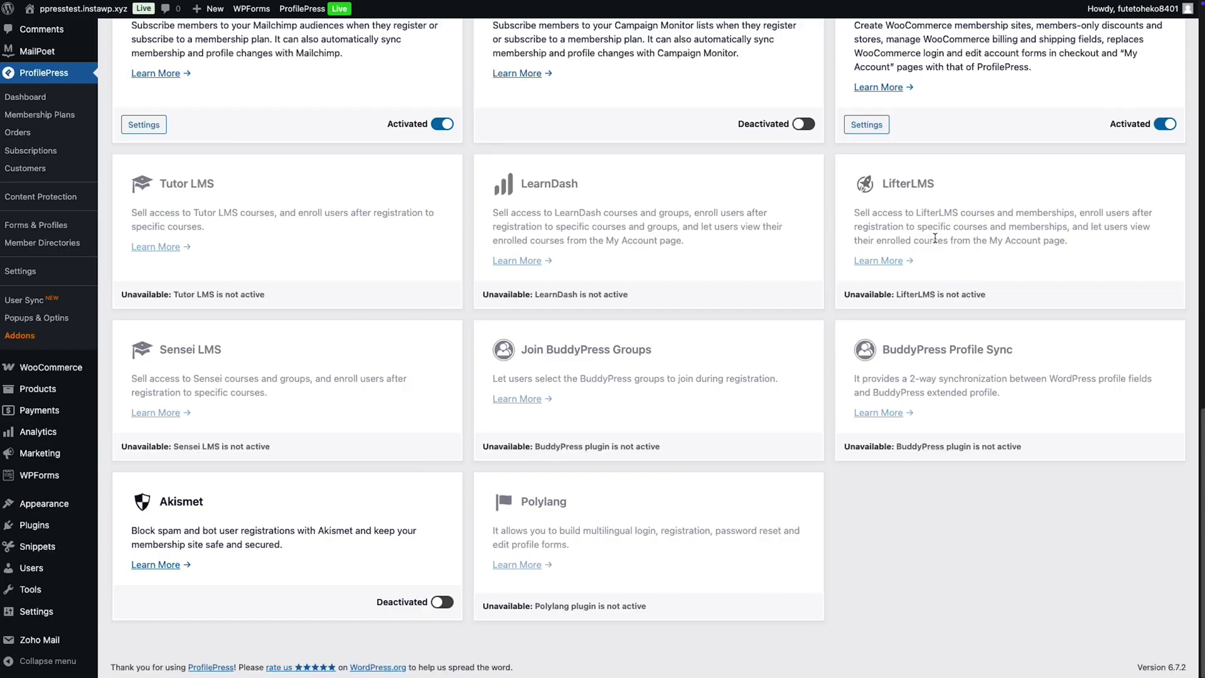
{"action": "scroll", "coordinate": [921, 425], "scroll_direction": "up", "scroll_amount": 3}
{"action": "scroll", "coordinate": [920, 425], "scroll_direction": "up", "scroll_amount": 5}
{"action": "scroll", "coordinate": [921, 424], "scroll_direction": "up", "scroll_amount": 5}
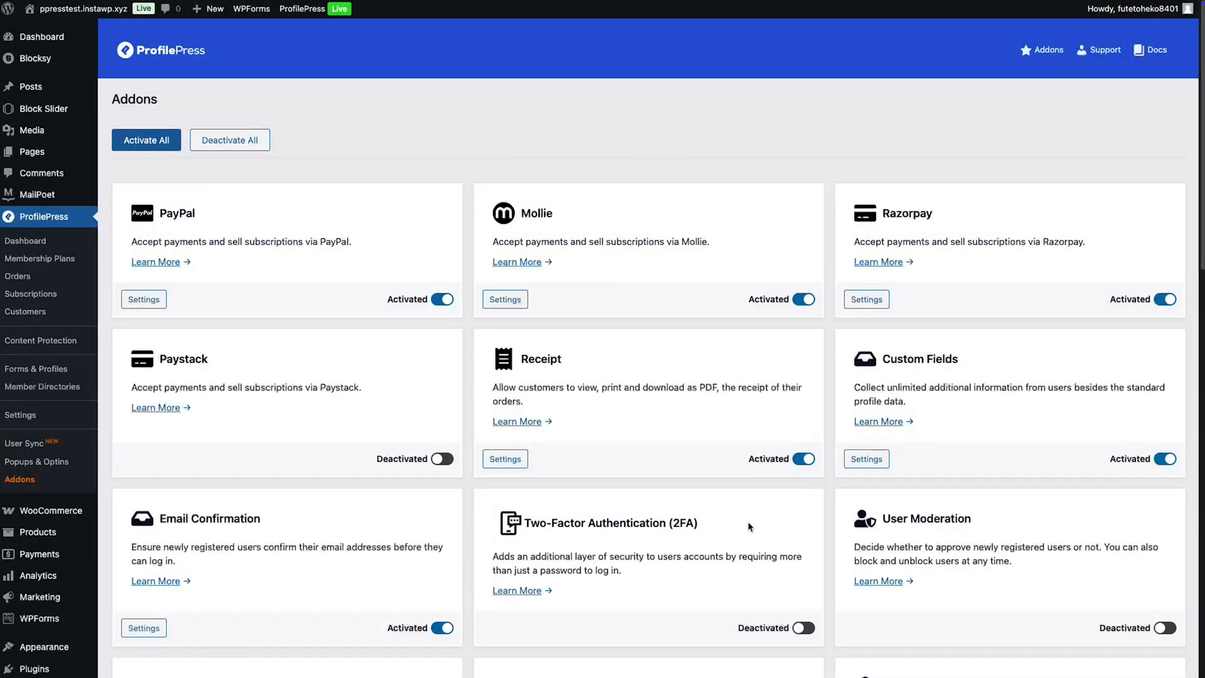